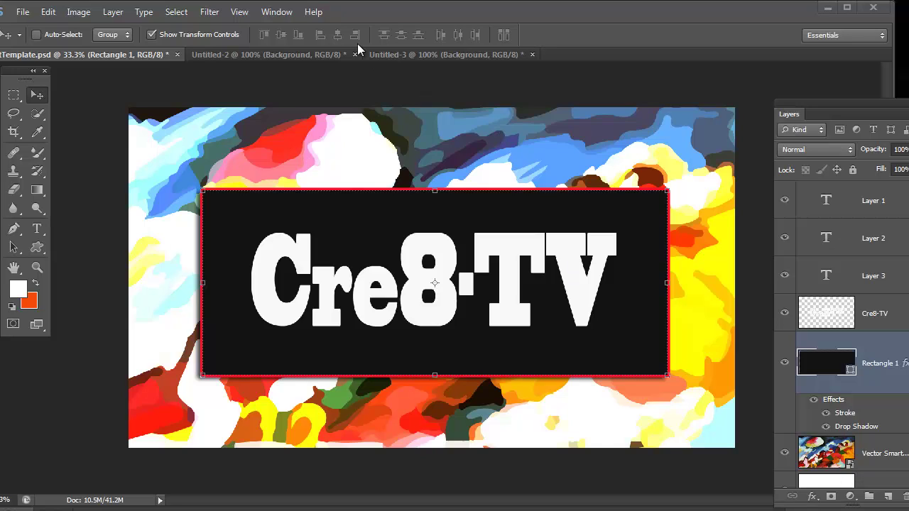
Switch to the Untitled-3 example showing the blue beveled T on black.
left_click(425, 56)
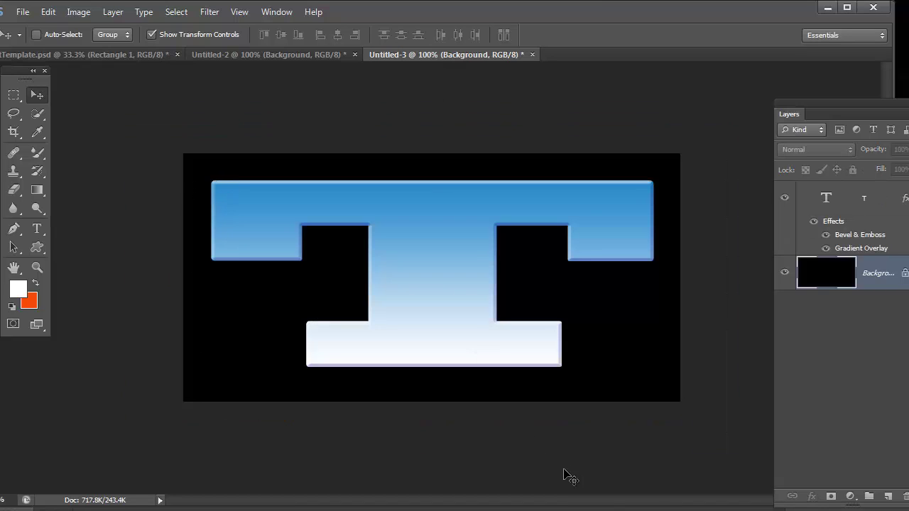
Create a new document 700 px wide and 350 px high.
left_click(16, 13)
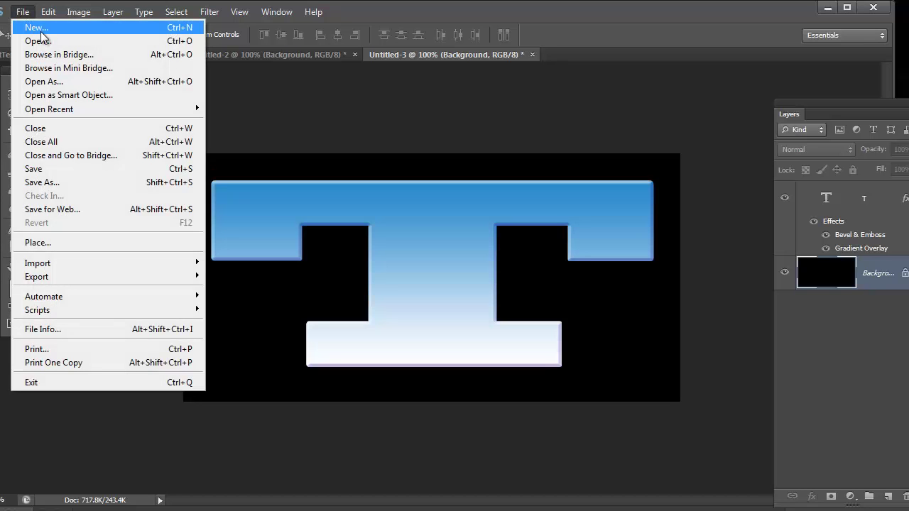
left_click(41, 34)
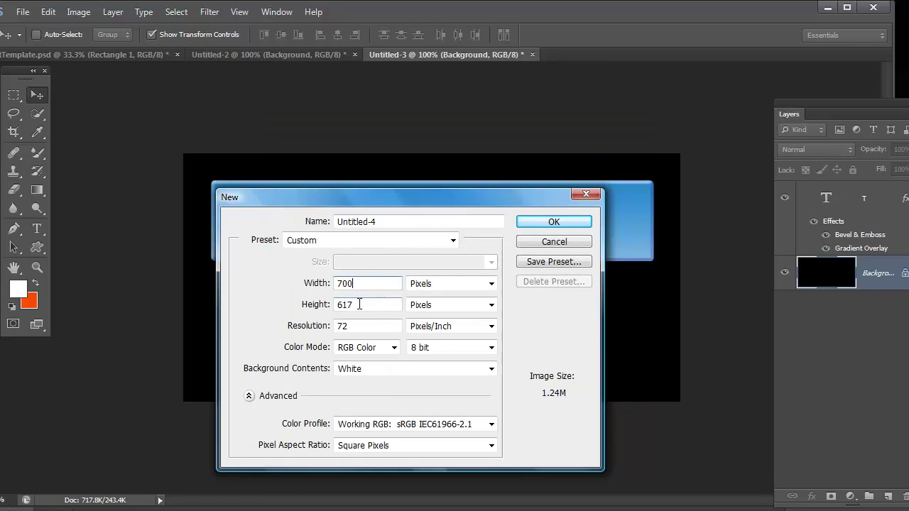
key("Tab")
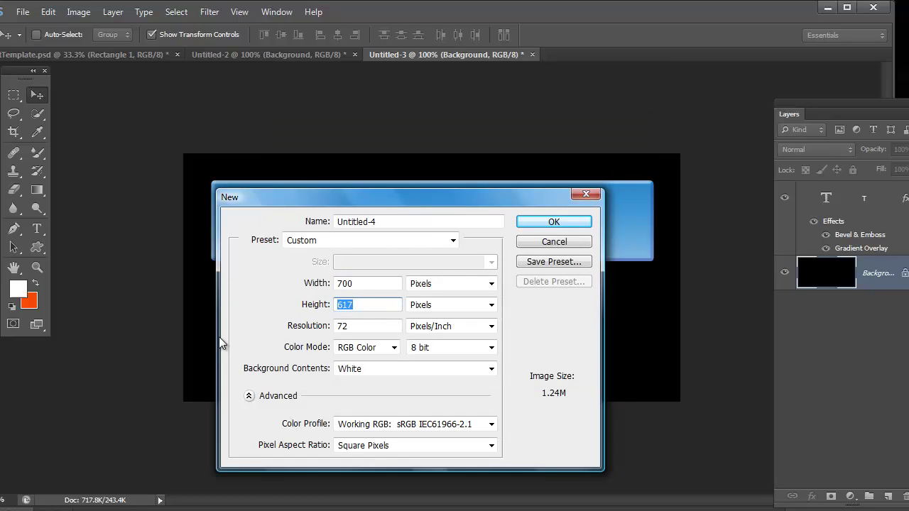
type("35")
type("0")
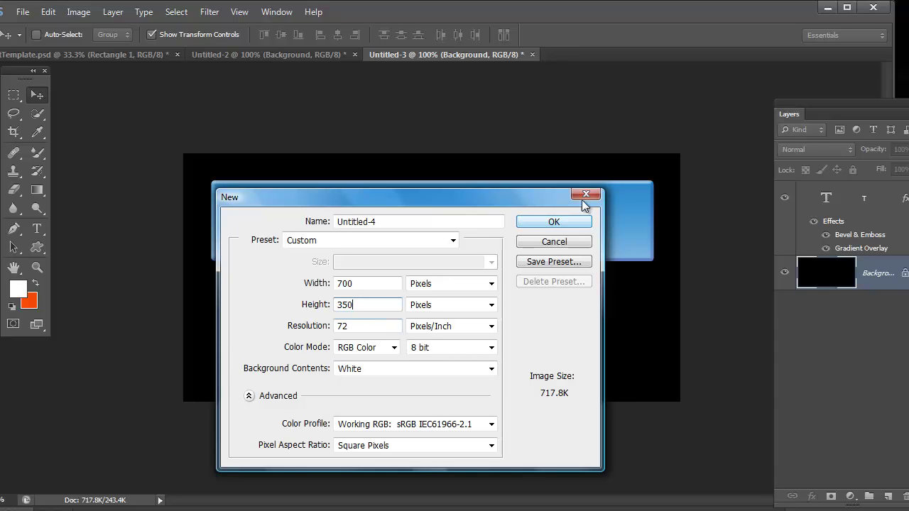
left_click(558, 226)
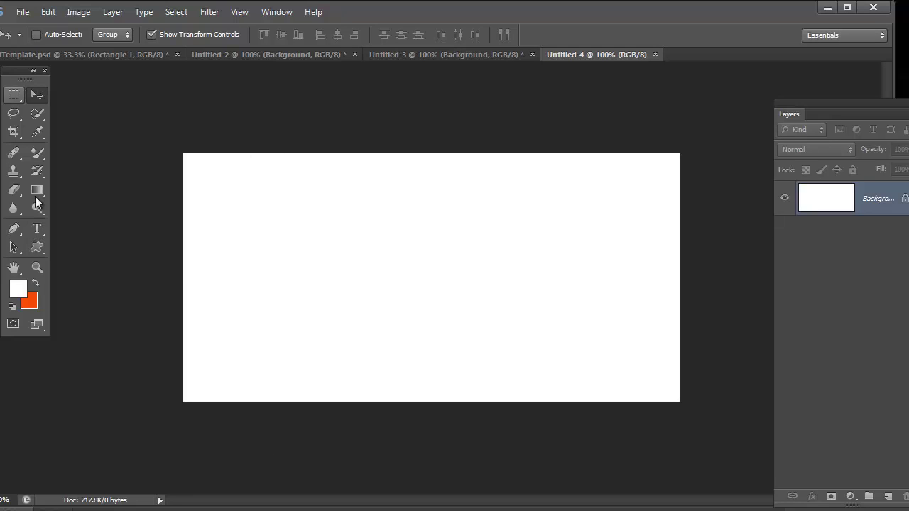
Type a capital T on the canvas in Blackoak Std at 350 pt.
left_click(38, 233)
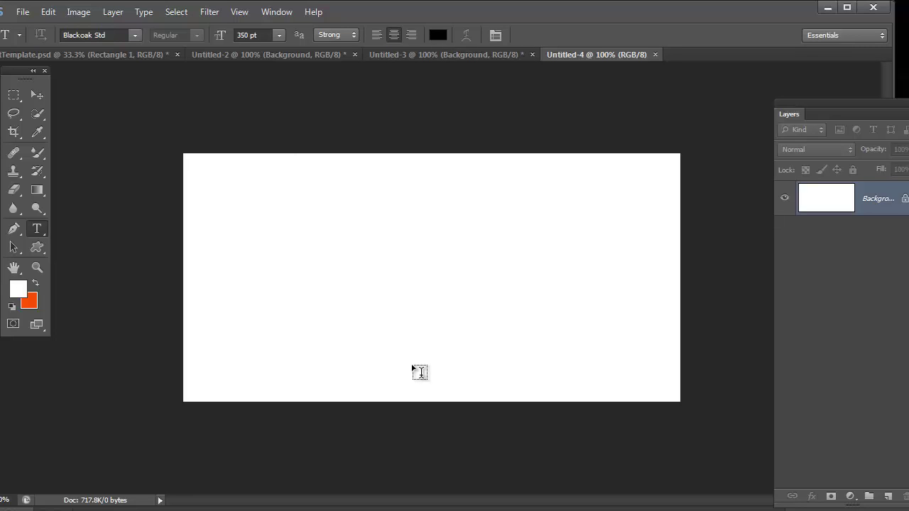
left_click(411, 363)
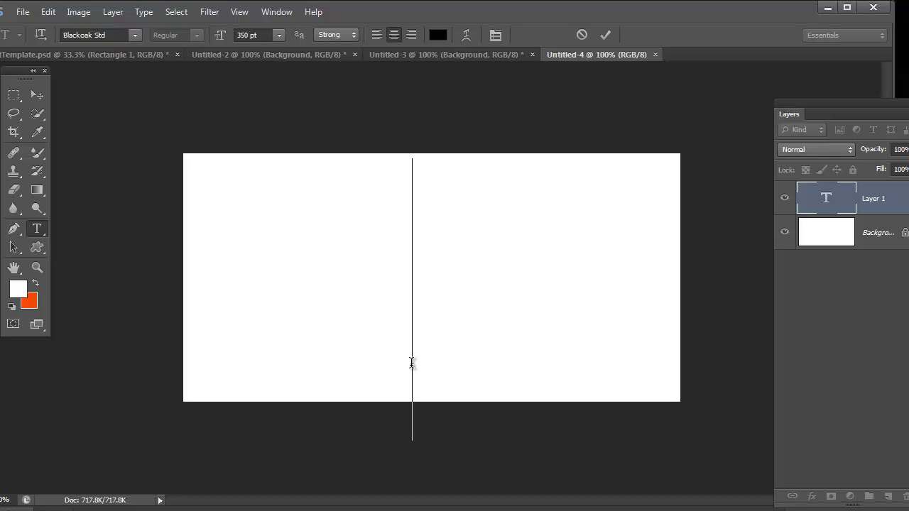
type("T")
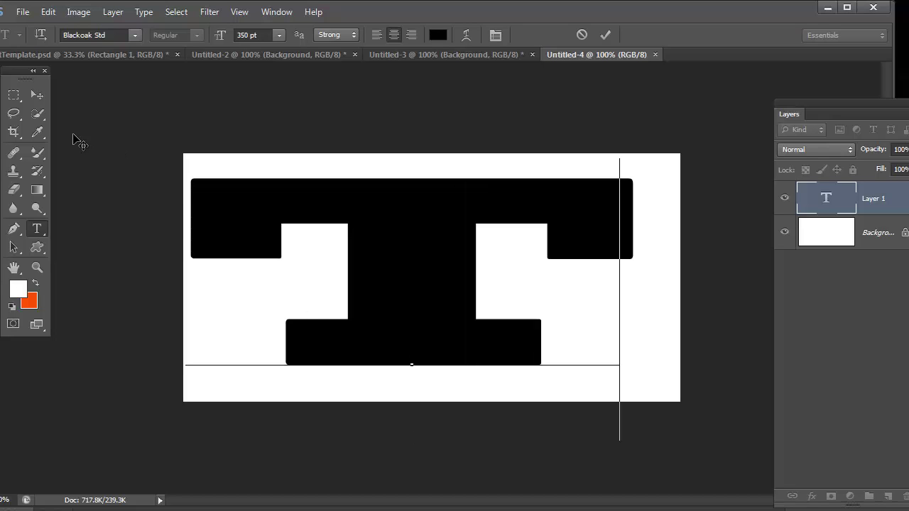
Commit the T with the Move tool and drag it slightly right to centre it.
left_click(35, 98)
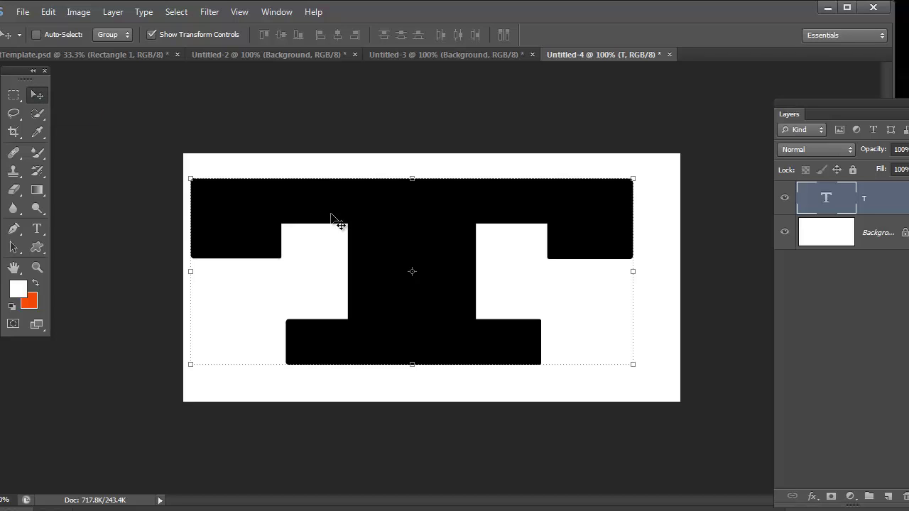
left_click_drag(377, 224, 390, 226)
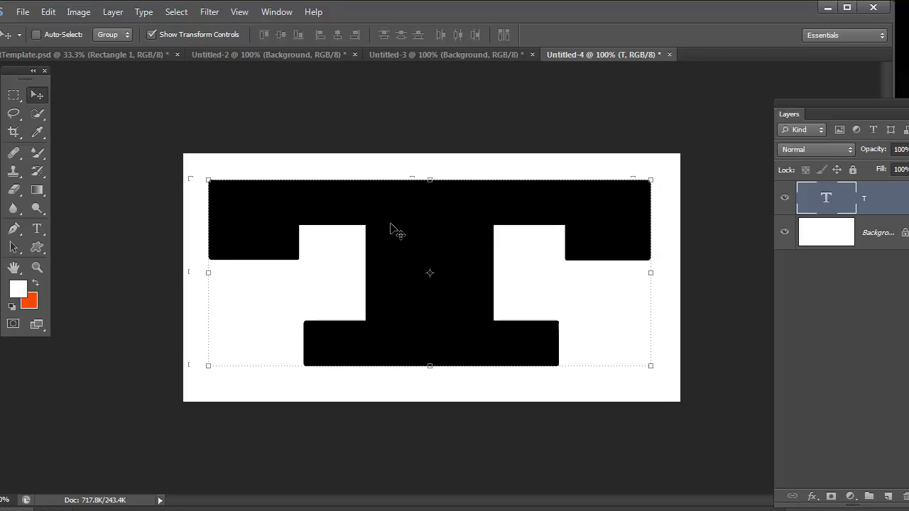
Apply the Chiseled Sky (Text) style from the Styles panel to the T.
left_click(277, 12)
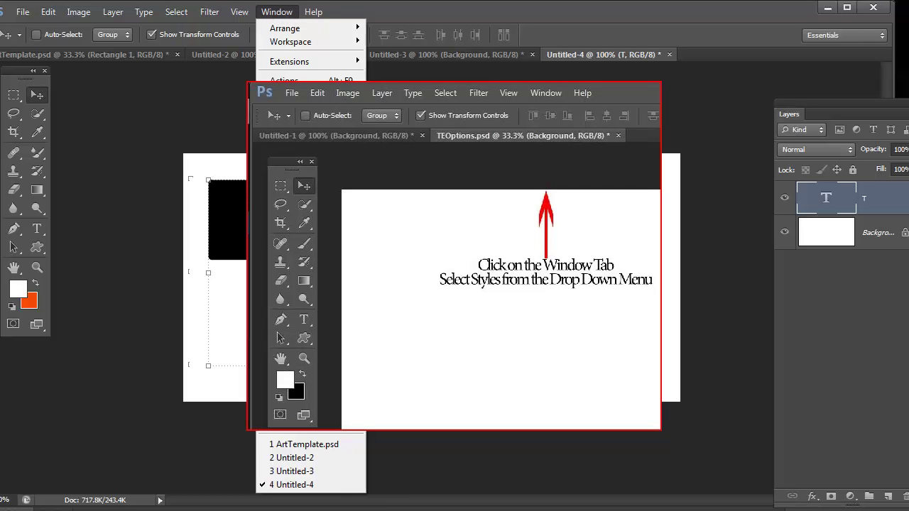
left_click(288, 350)
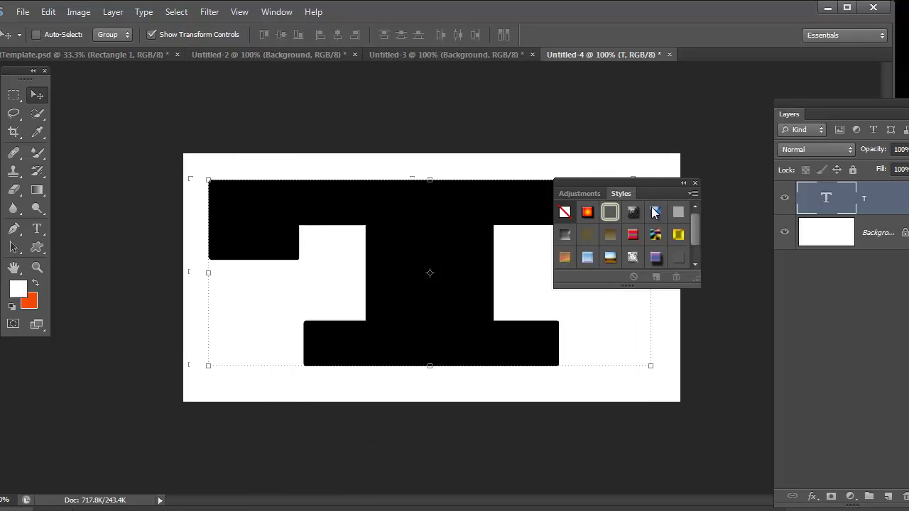
mouse_move(651, 183)
left_mouse_down()
mouse_move(649, 249)
mouse_move(472, 220)
left_mouse_up()
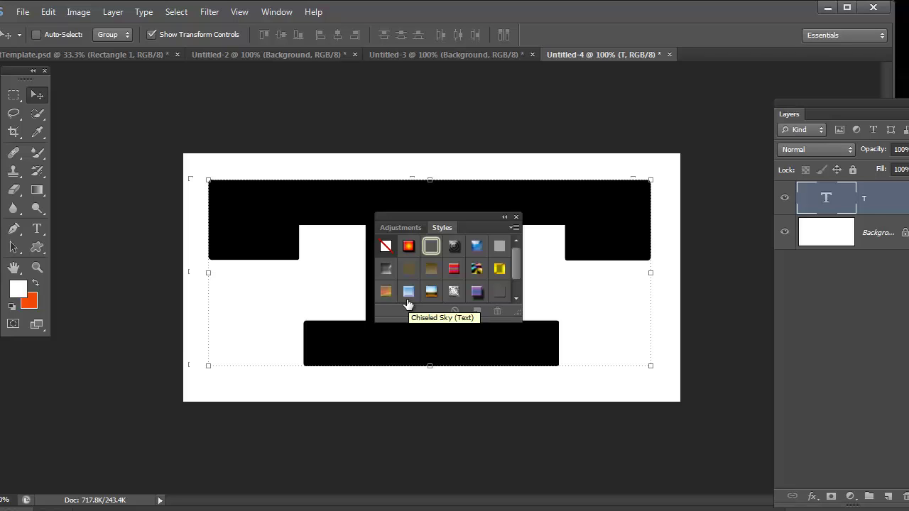
left_click(407, 294)
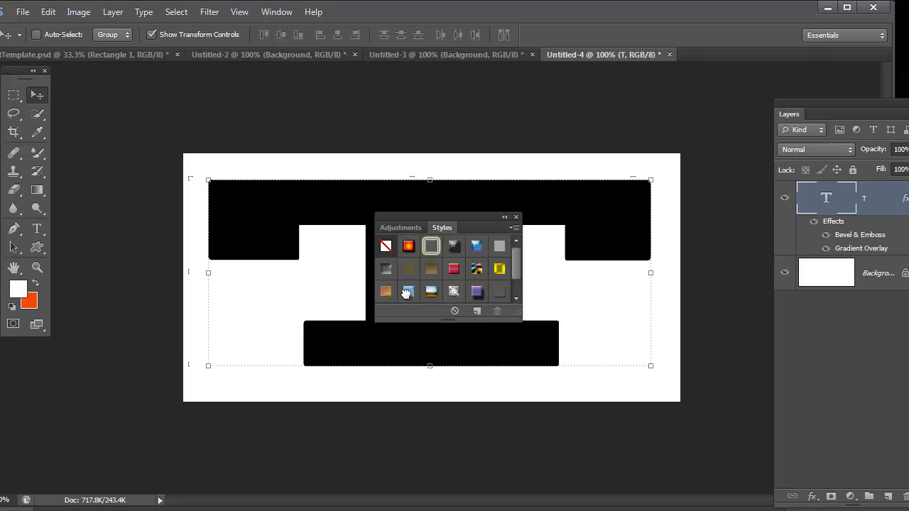
left_click_drag(520, 270, 814, 327)
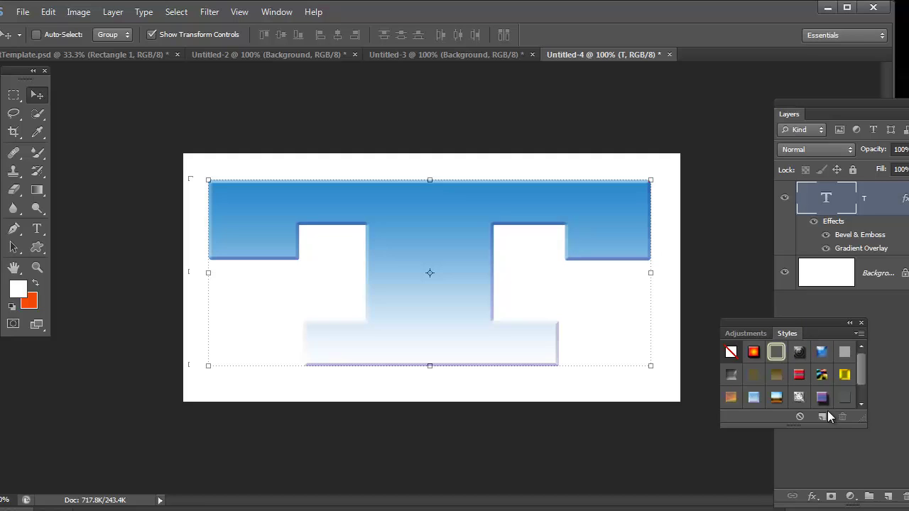
Float the Layers panel beside the canvas and select the Background layer.
left_click_drag(813, 336, 827, 416)
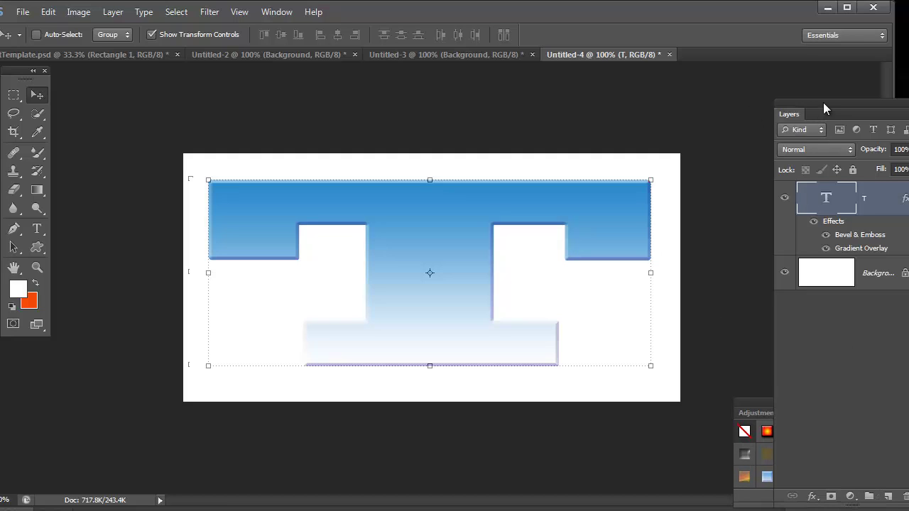
mouse_move(824, 105)
left_mouse_down()
mouse_move(747, 124)
mouse_move(698, 75)
left_mouse_up()
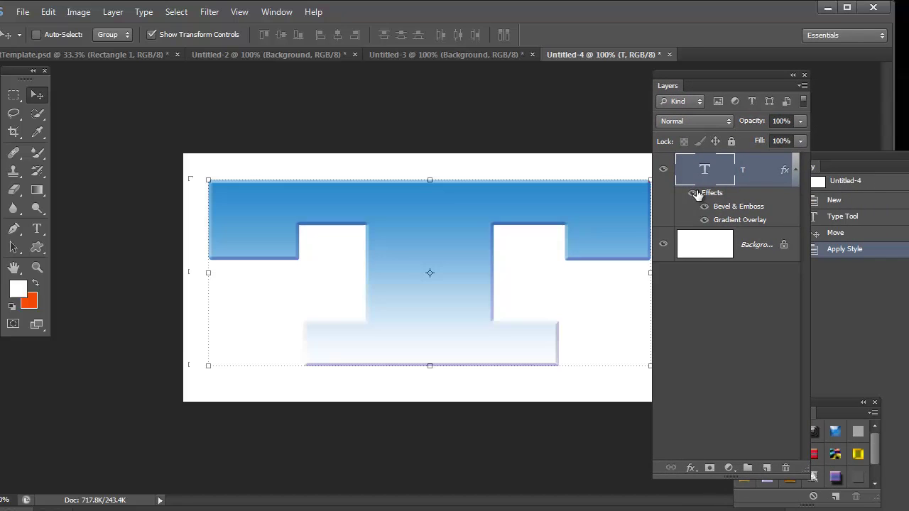
left_click(706, 247)
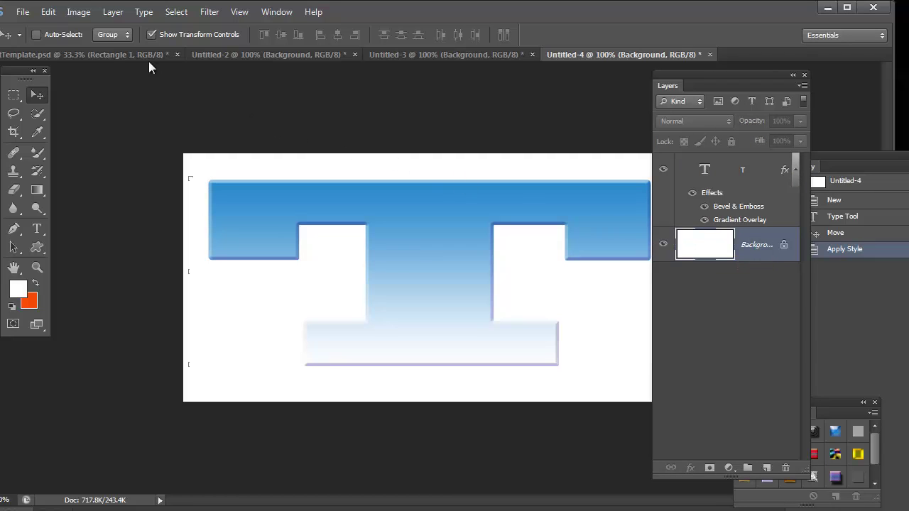
mouse_move(719, 80)
left_mouse_down()
mouse_move(535, 120)
mouse_move(781, 117)
left_mouse_up()
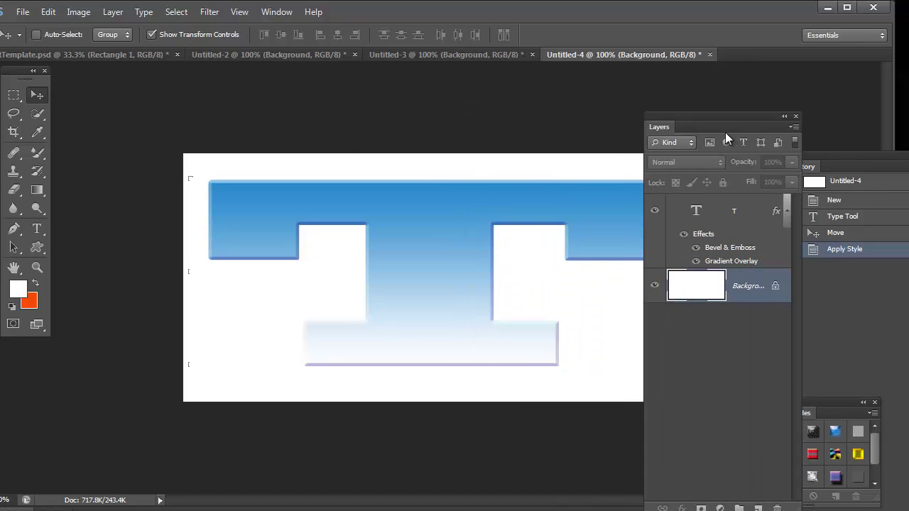
Fill the Background layer with solid black via Edit > Fill.
left_click(52, 13)
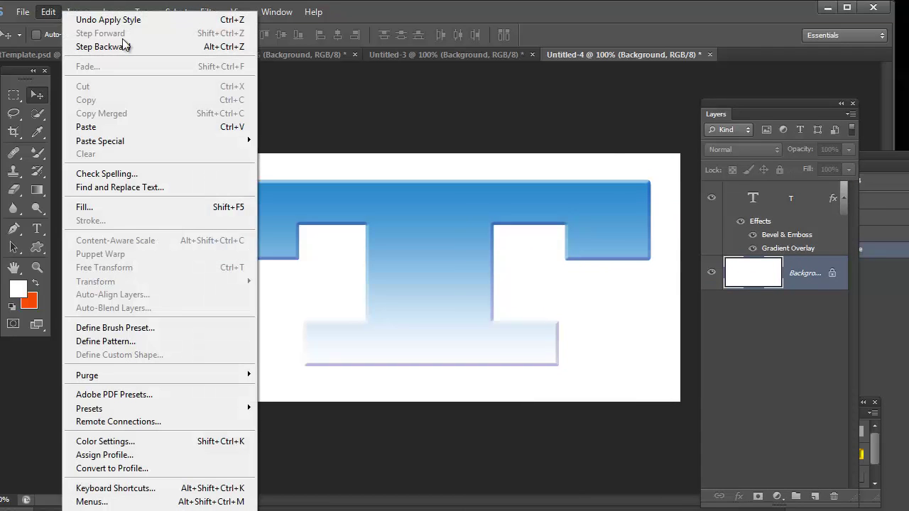
left_click(119, 213)
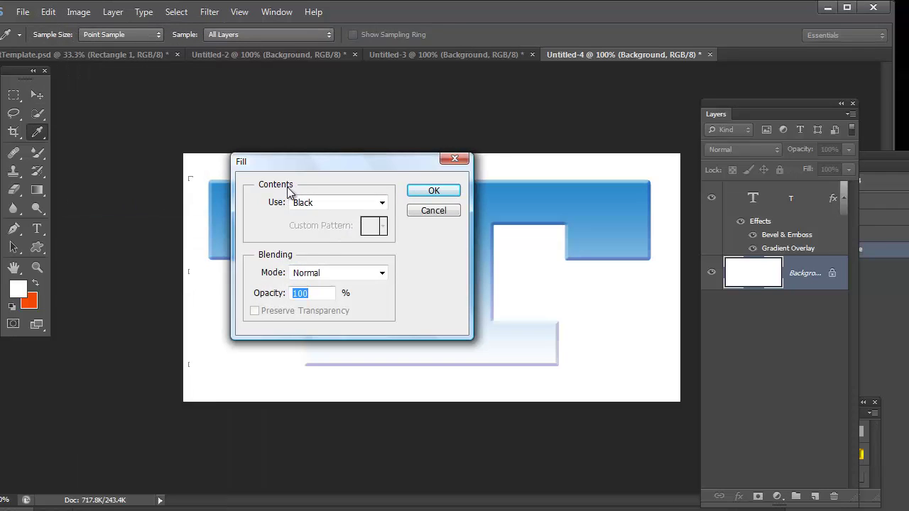
left_click(382, 204)
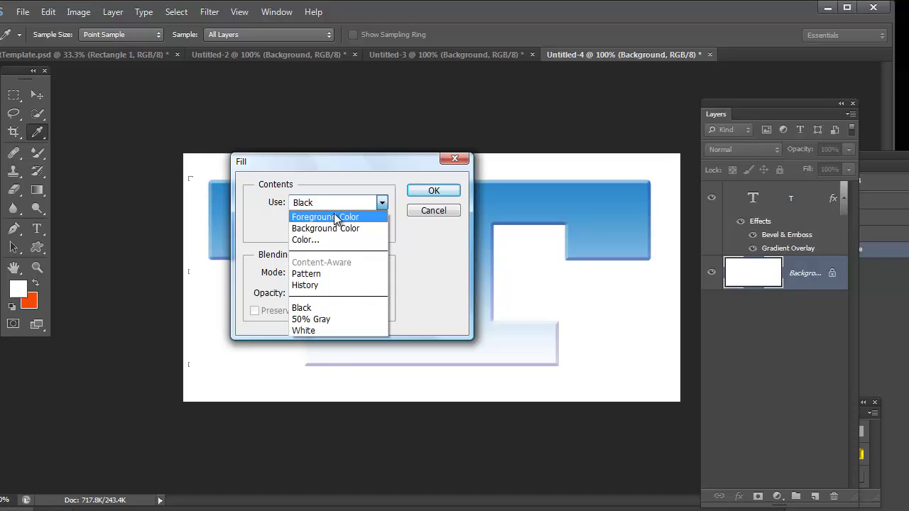
left_click(317, 311)
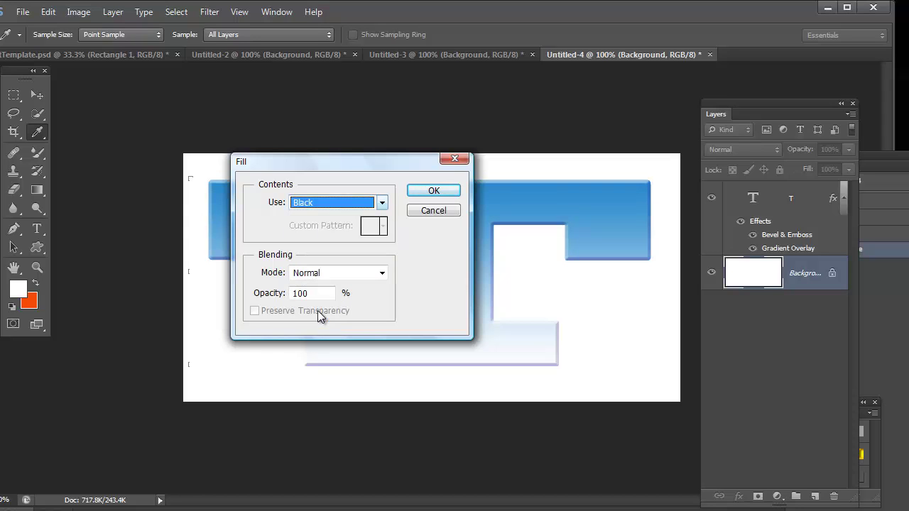
left_click(419, 194)
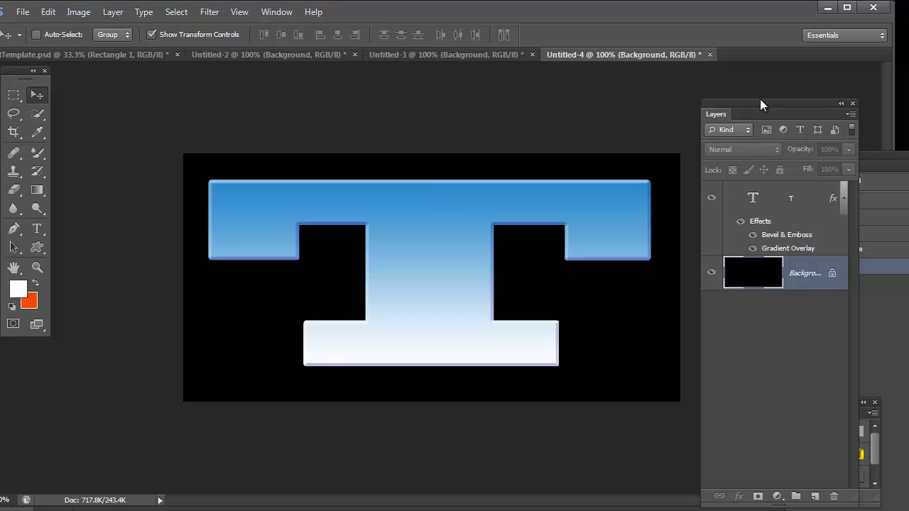
Drag the floating Layers panel slightly left and further down.
left_click_drag(762, 105, 743, 132)
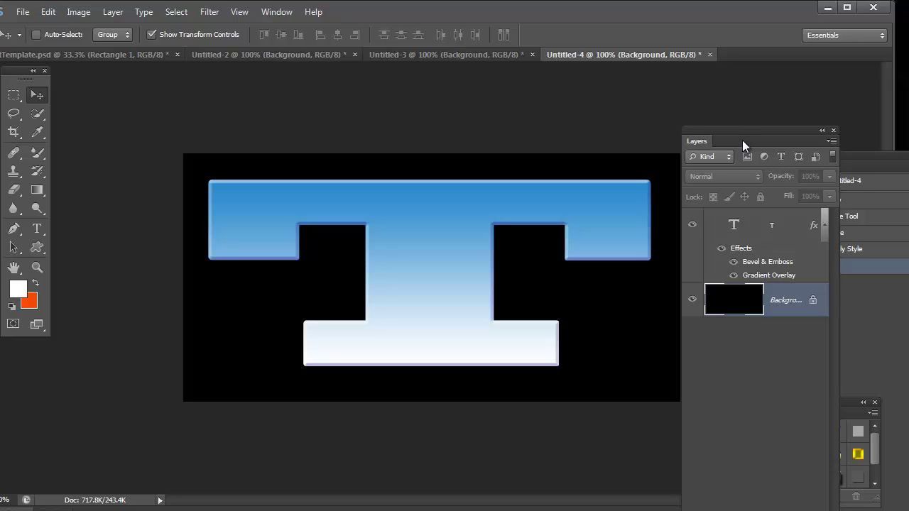
left_click_drag(742, 140, 744, 163)
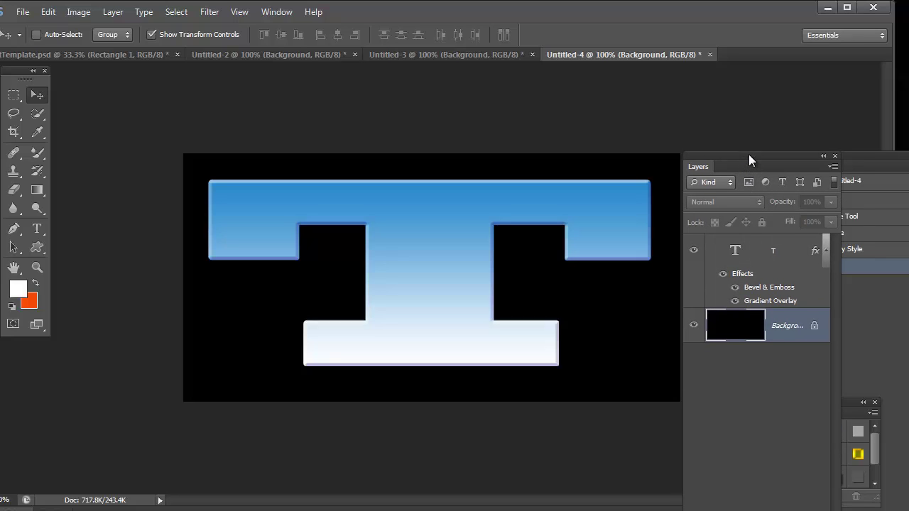